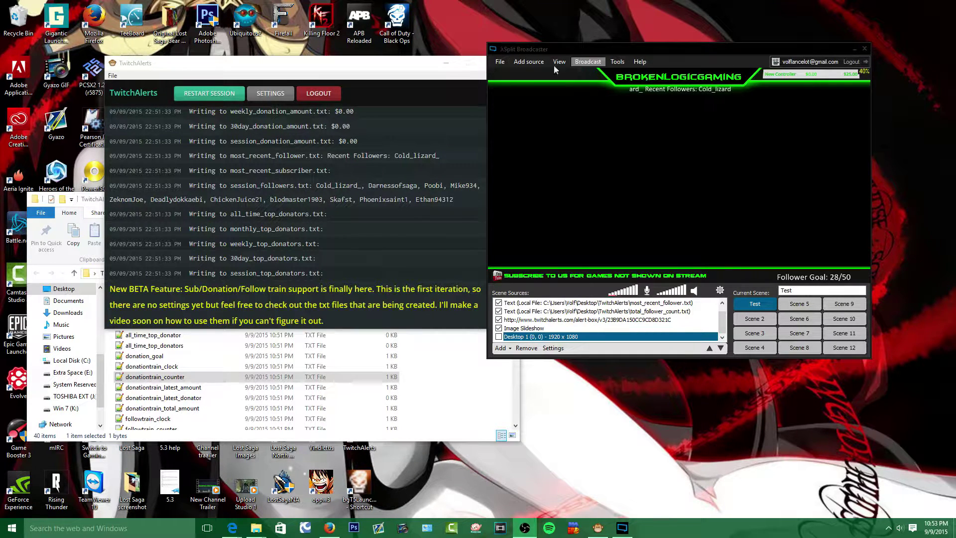
Select and deselect the alertbox overlay in the preview to check its placement
click(576, 103)
click(554, 185)
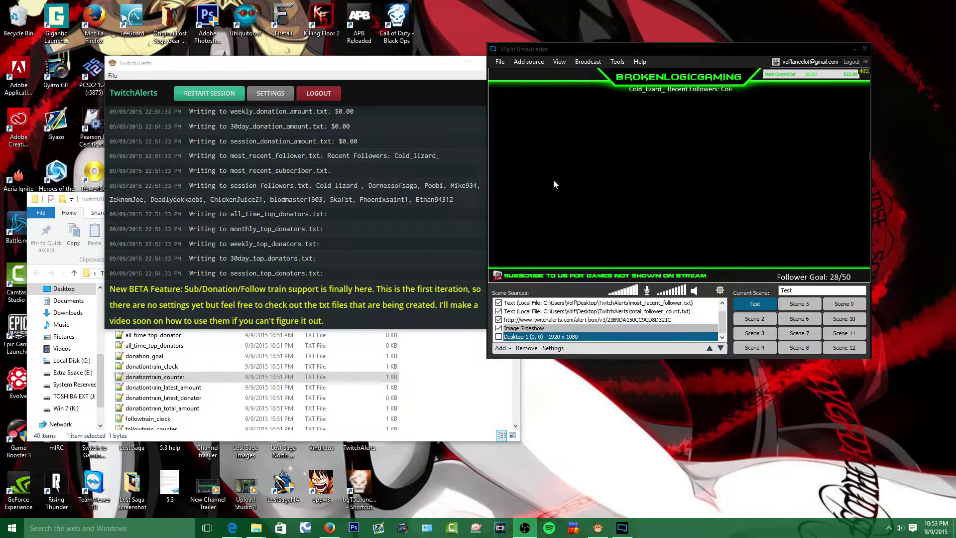
click(603, 116)
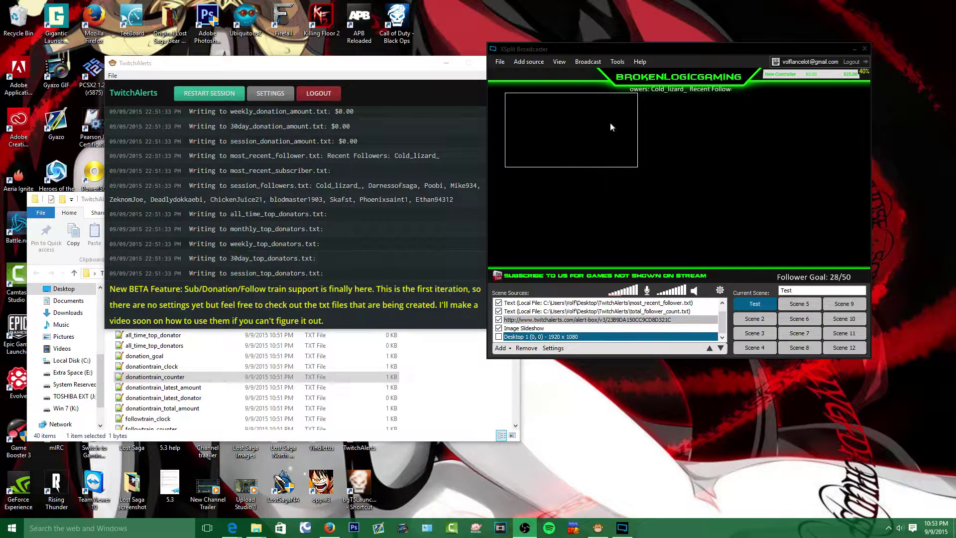
click(617, 125)
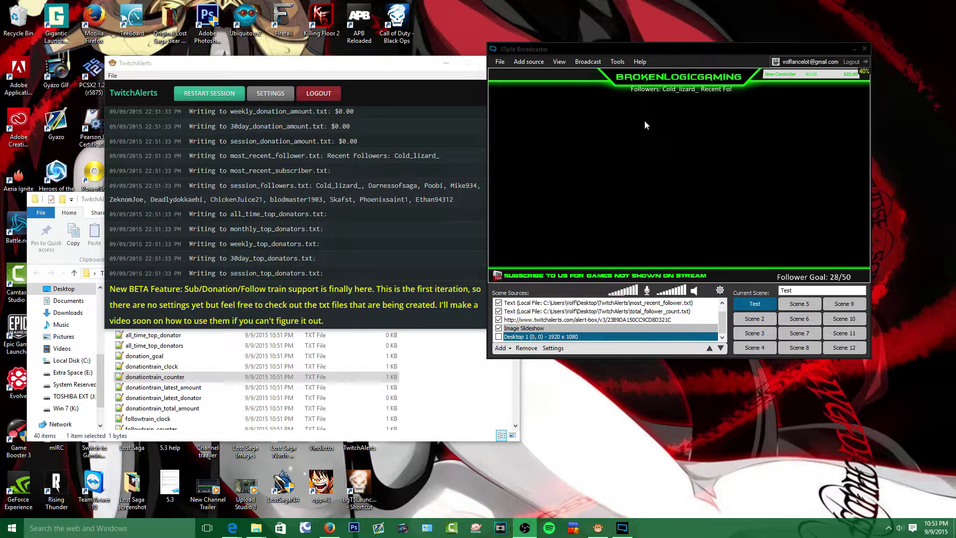
Add a new Text source set to Use Custom Script and bring up its script editor
click(506, 350)
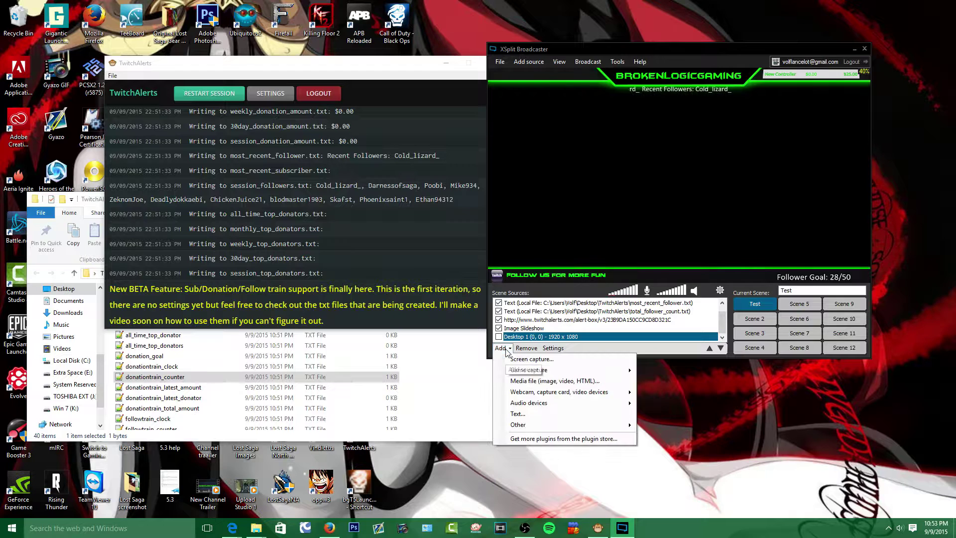
click(517, 415)
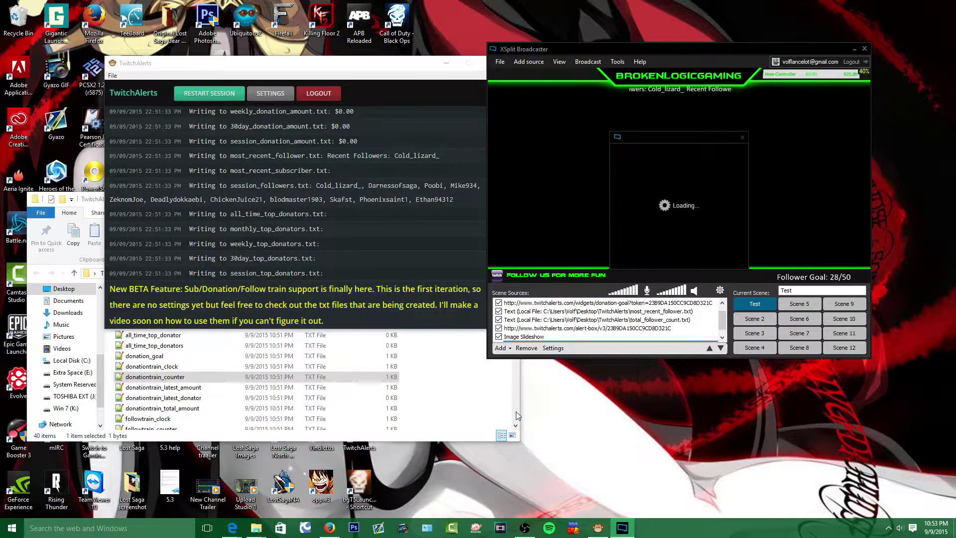
drag(618, 141, 255, 108)
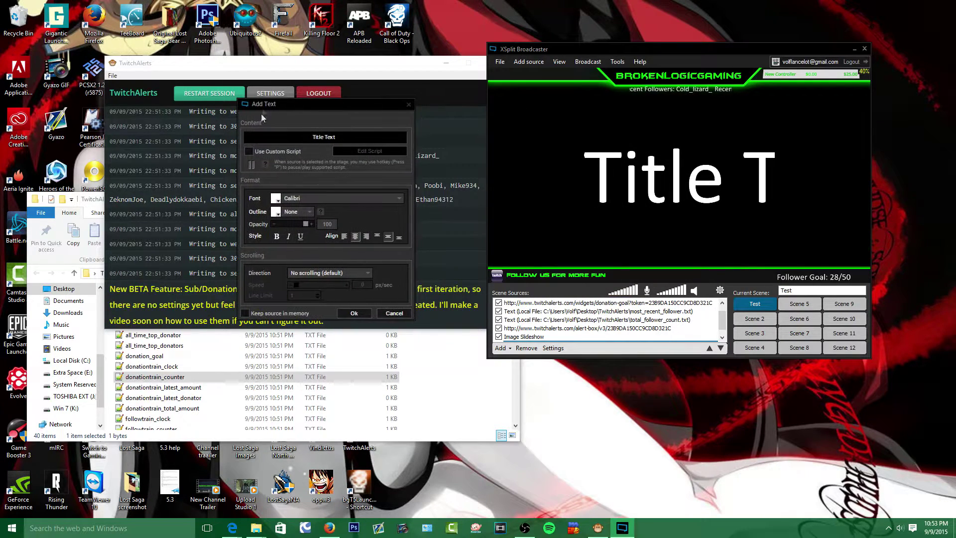
click(249, 152)
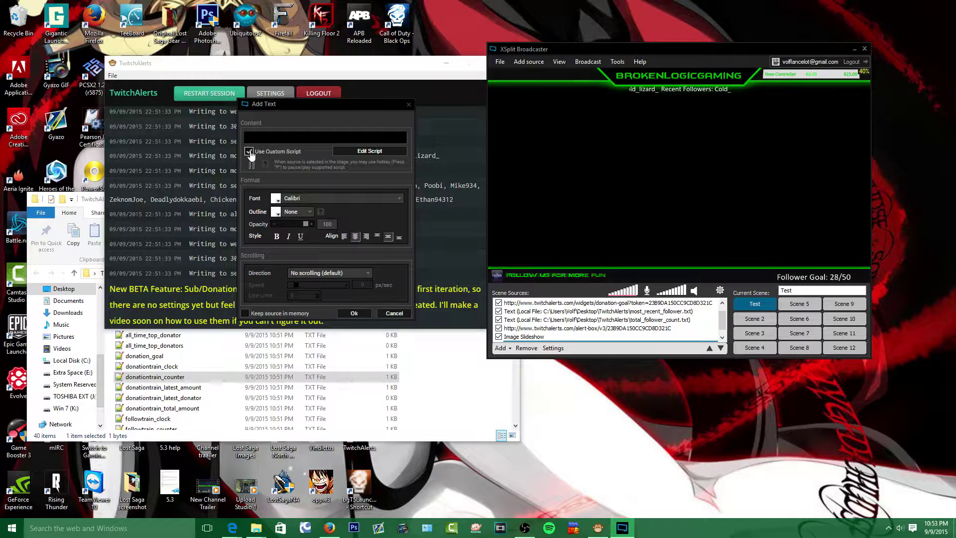
click(373, 151)
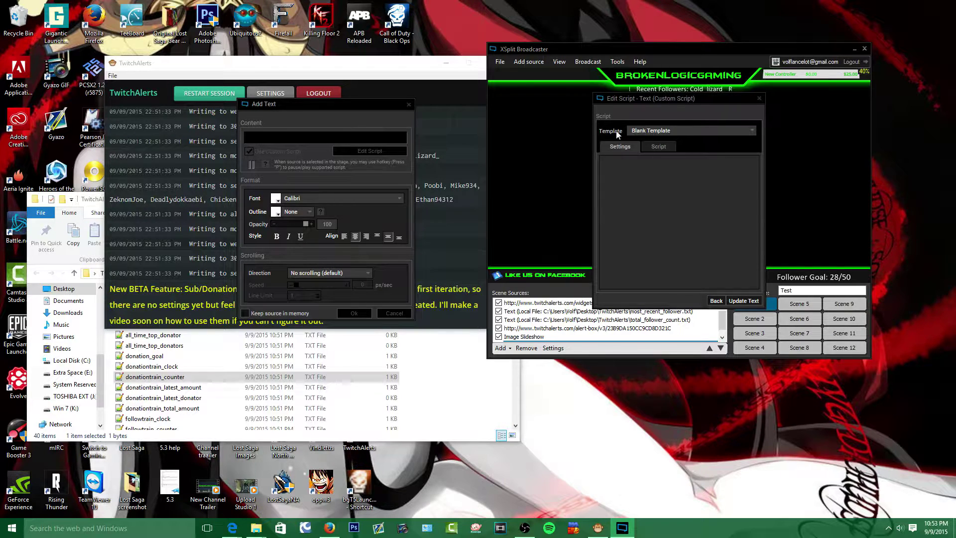
Choose the Load Text from Local File script template and browse for its file
click(632, 132)
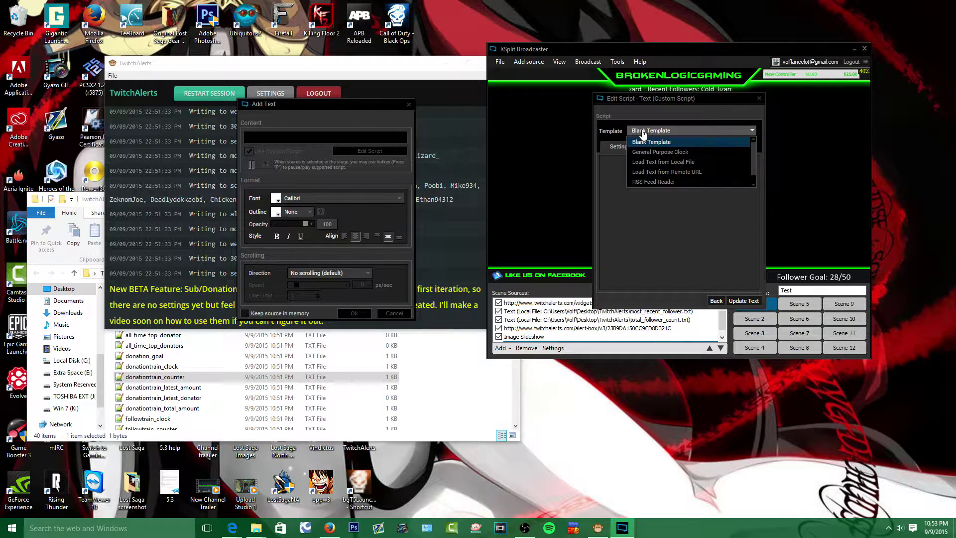
click(650, 163)
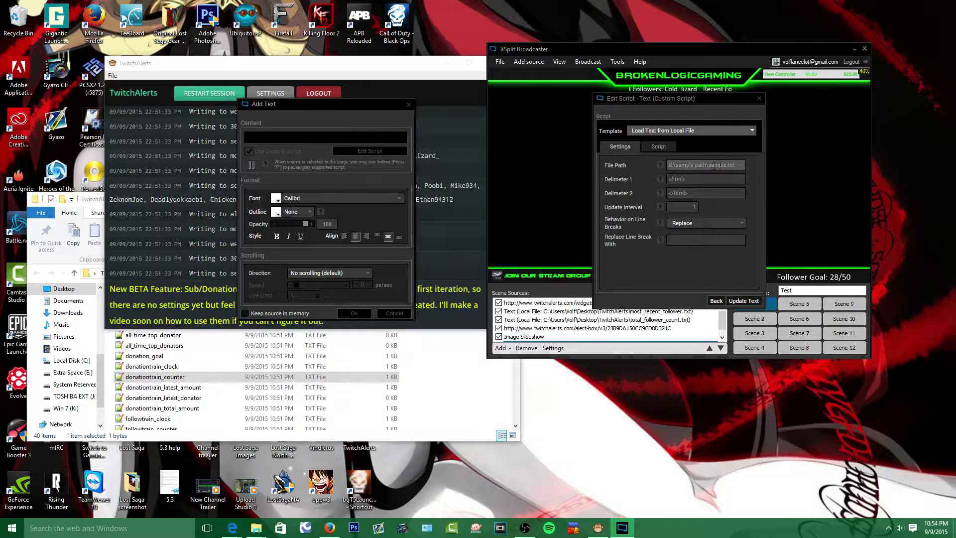
click(743, 165)
Look through the TwitchAlerts folder in the file chooser, consulting the TwitchAlerts log window
drag(680, 64, 212, 94)
scroll(150, 224, down, 8)
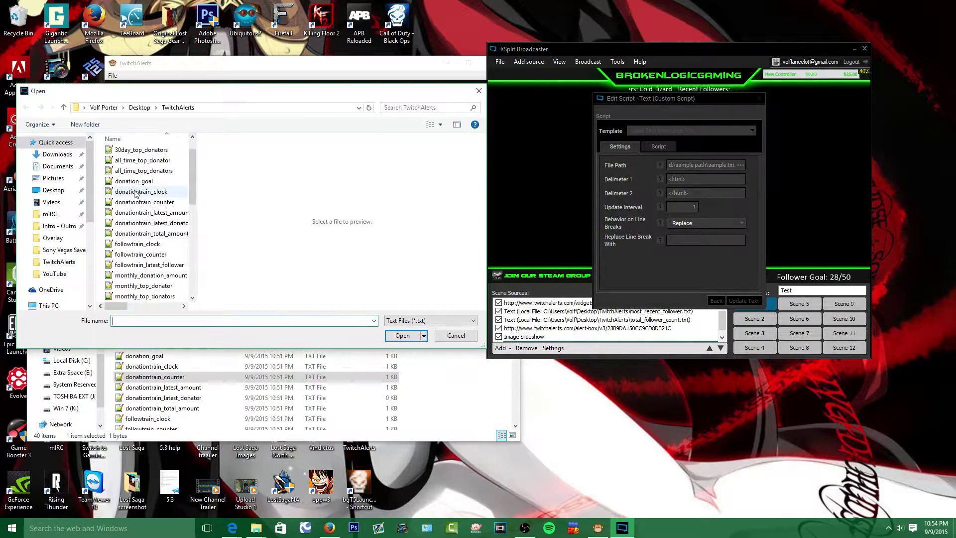
scroll(147, 298, up, 8)
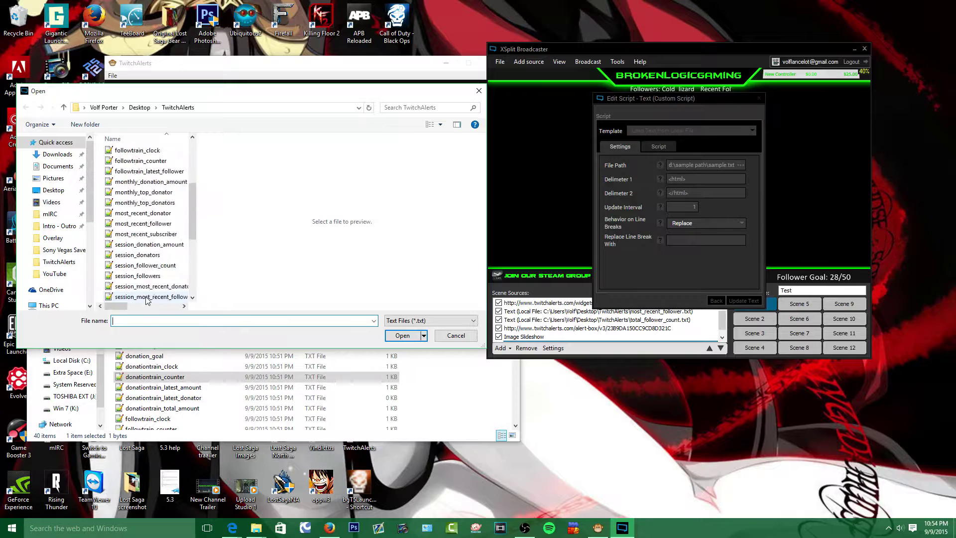
scroll(140, 158, down, 4)
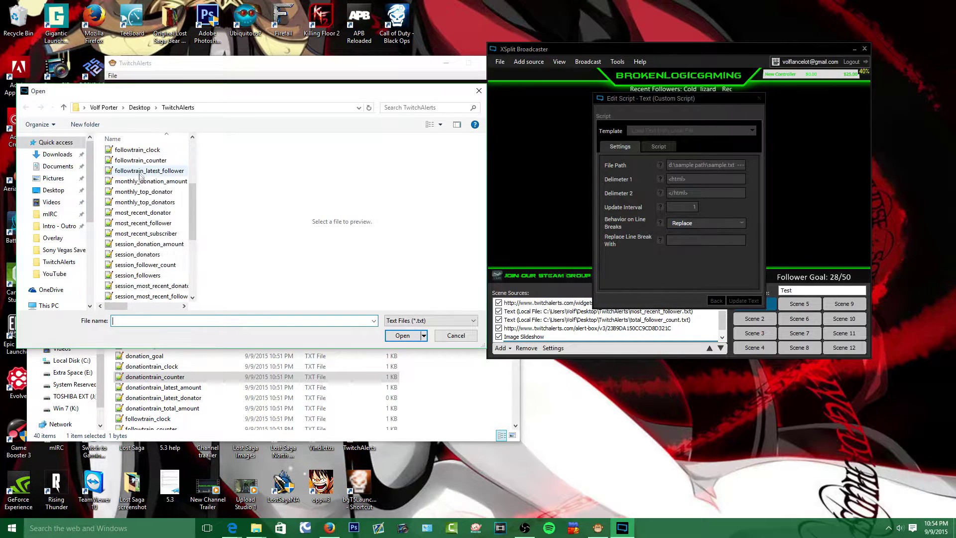
click(208, 74)
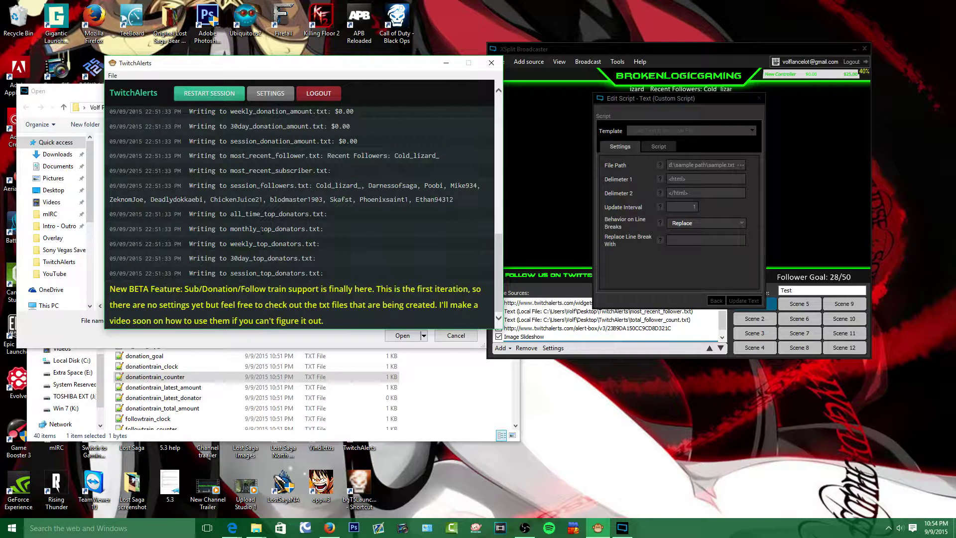
click(220, 339)
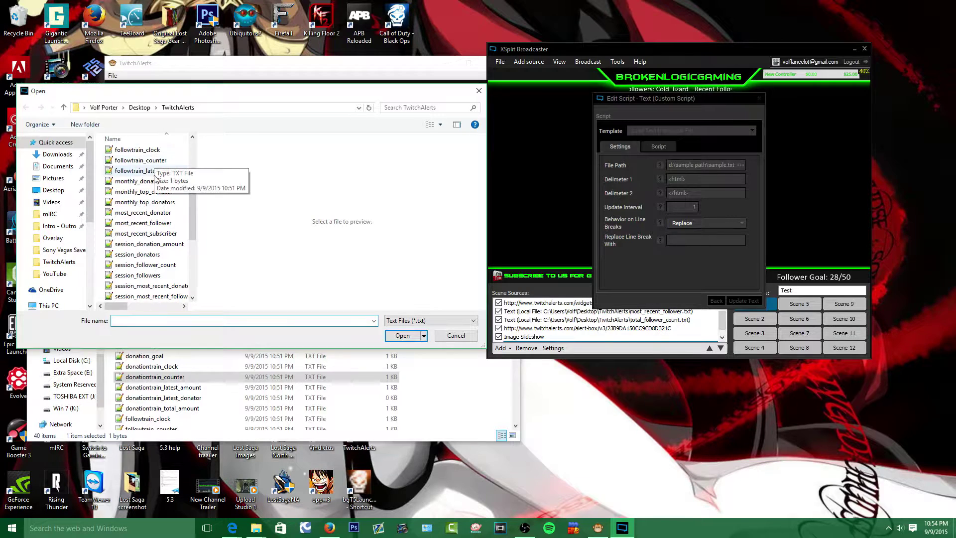
scroll(157, 197, down, 5)
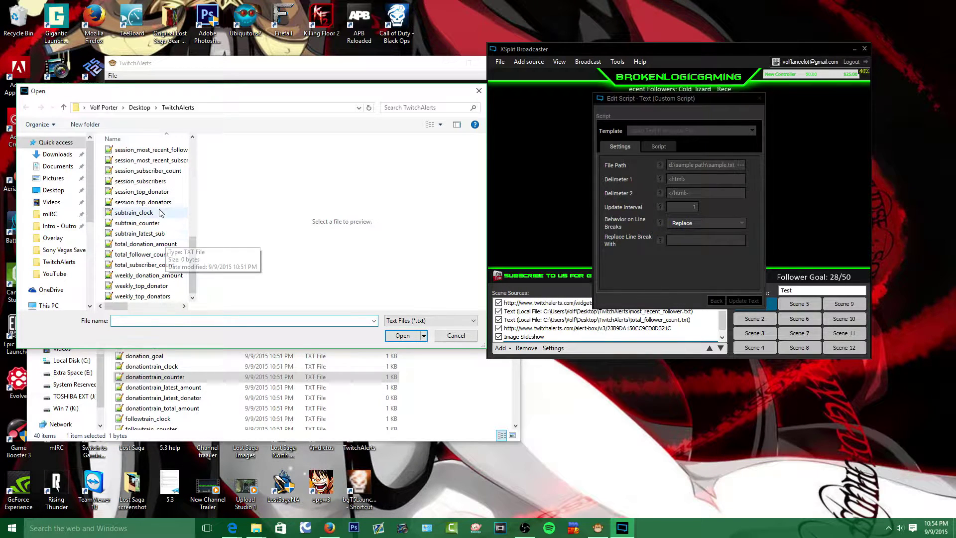
scroll(171, 243, up, 4)
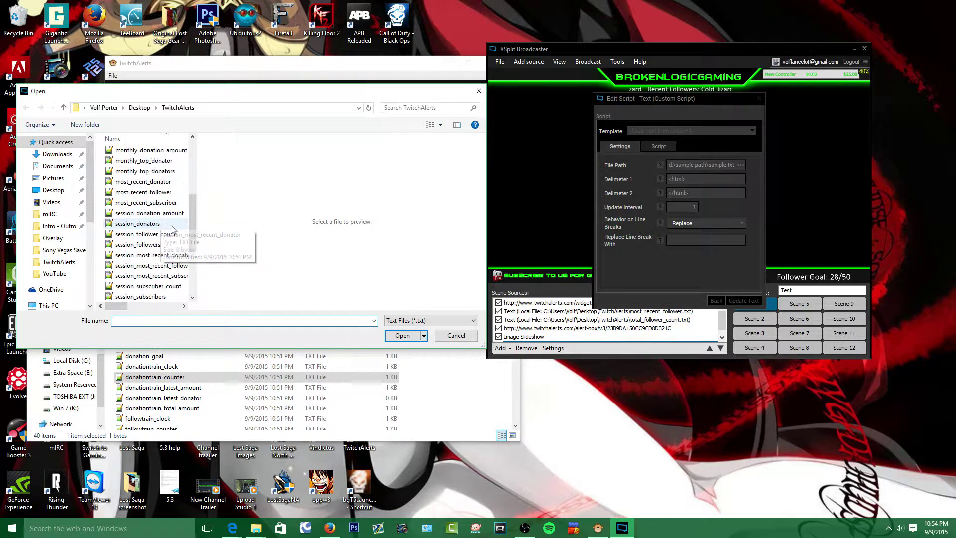
Preview session_follower_count, then select the most_recent_follower file
click(163, 236)
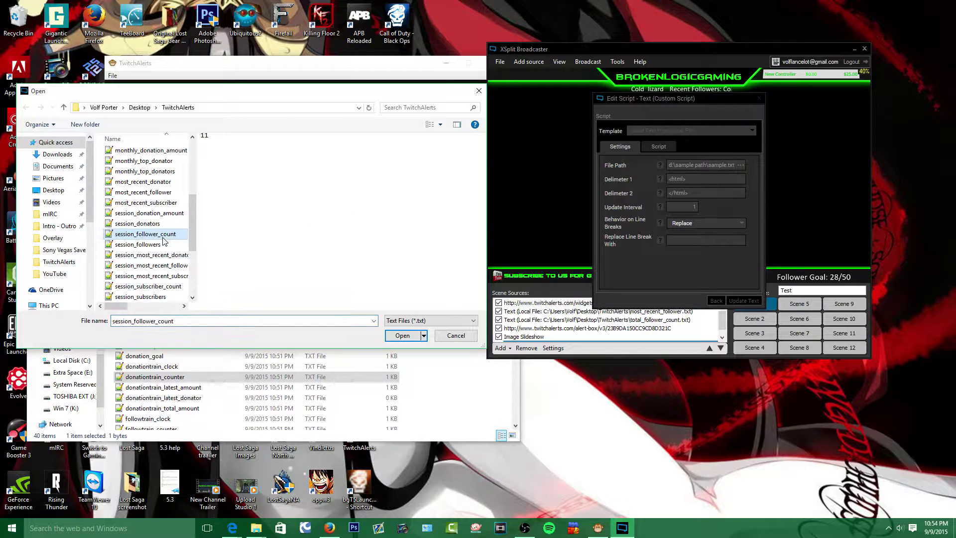
scroll(163, 238, up, 5)
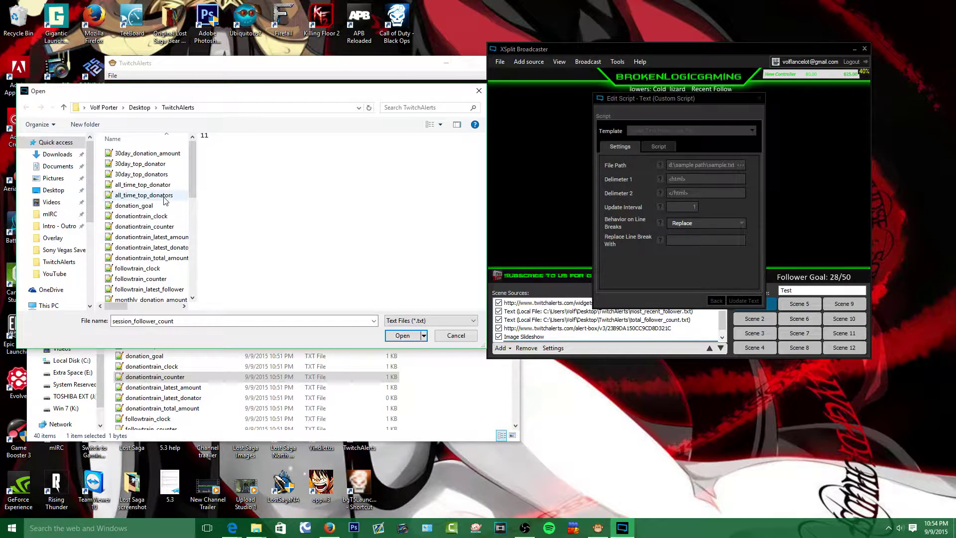
scroll(156, 257, down, 1)
scroll(152, 256, down, 8)
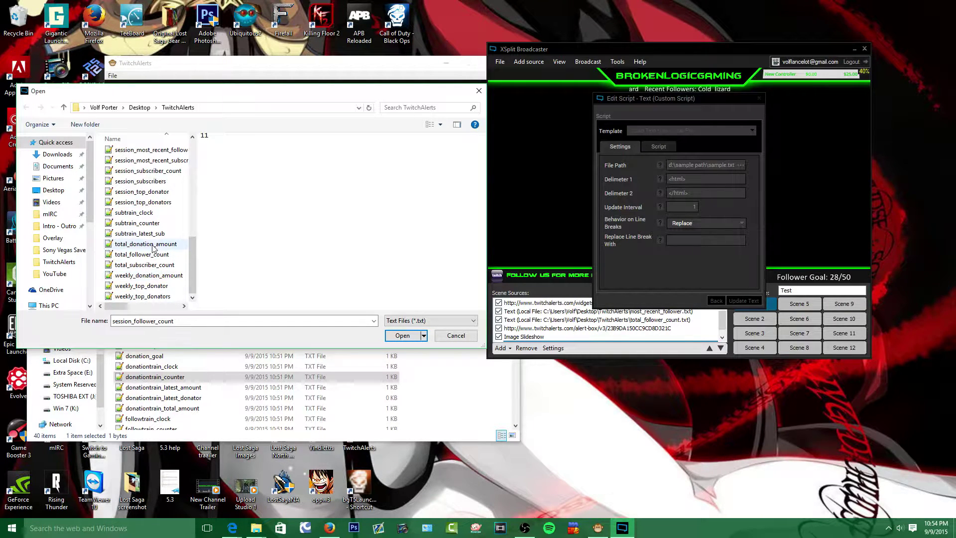
scroll(153, 248, up, 8)
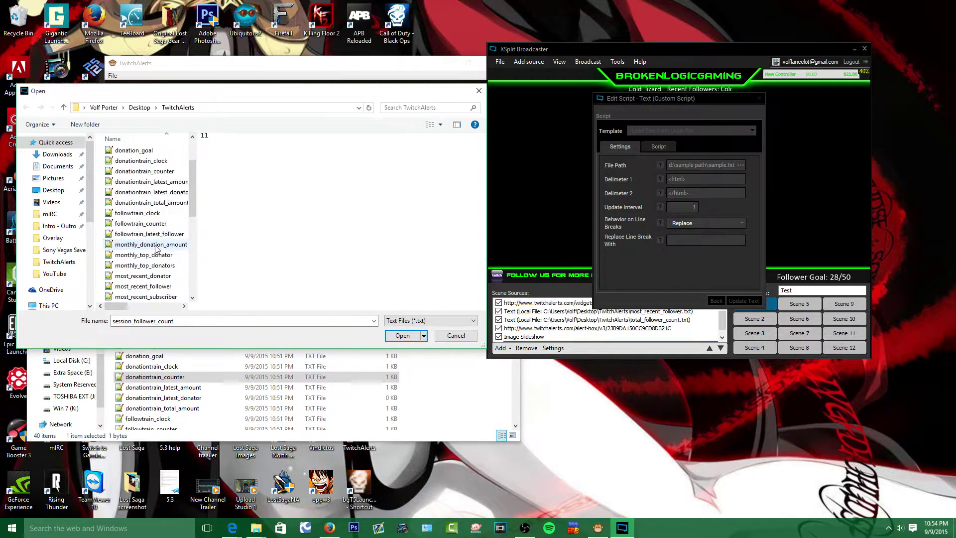
scroll(159, 251, down, 1)
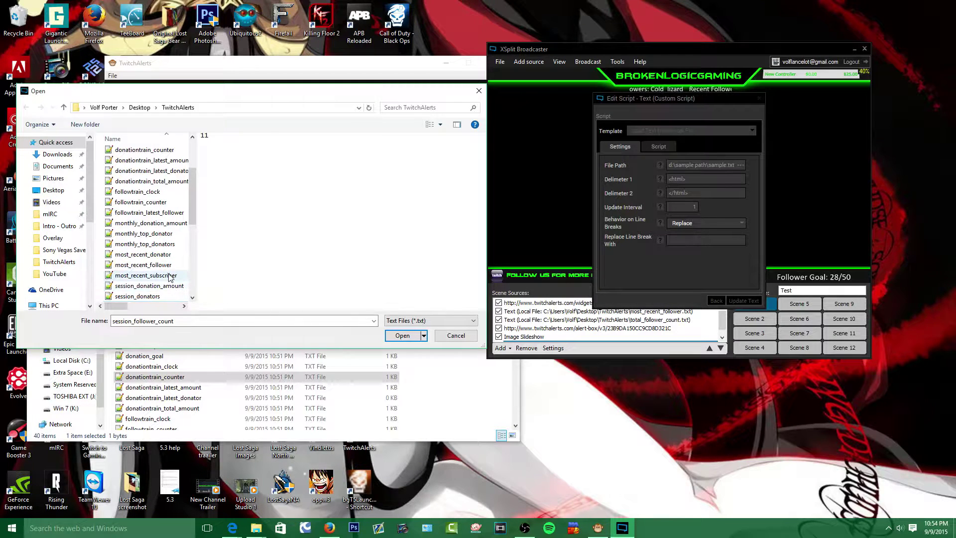
click(173, 265)
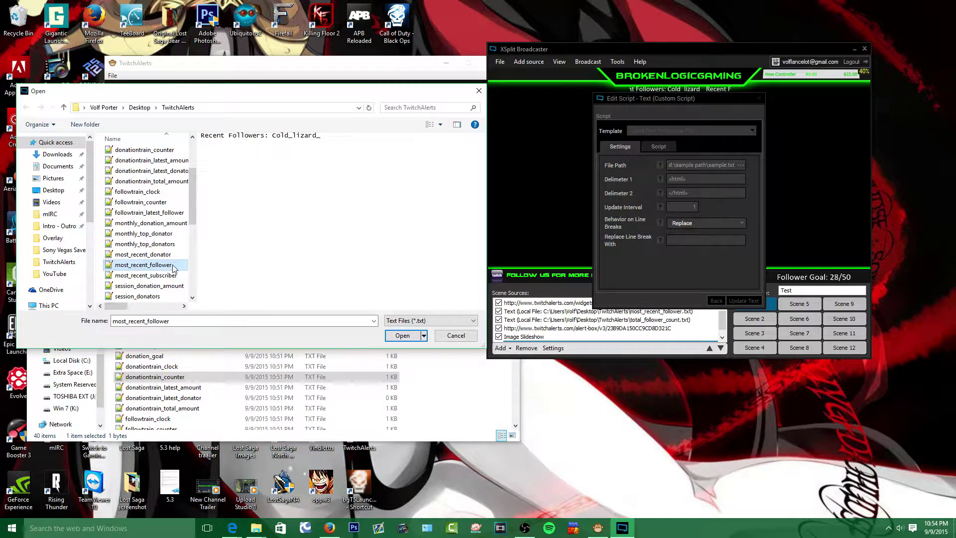
Load most_recent_follower, update the text, add the source and shrink it to a thin strip
click(402, 335)
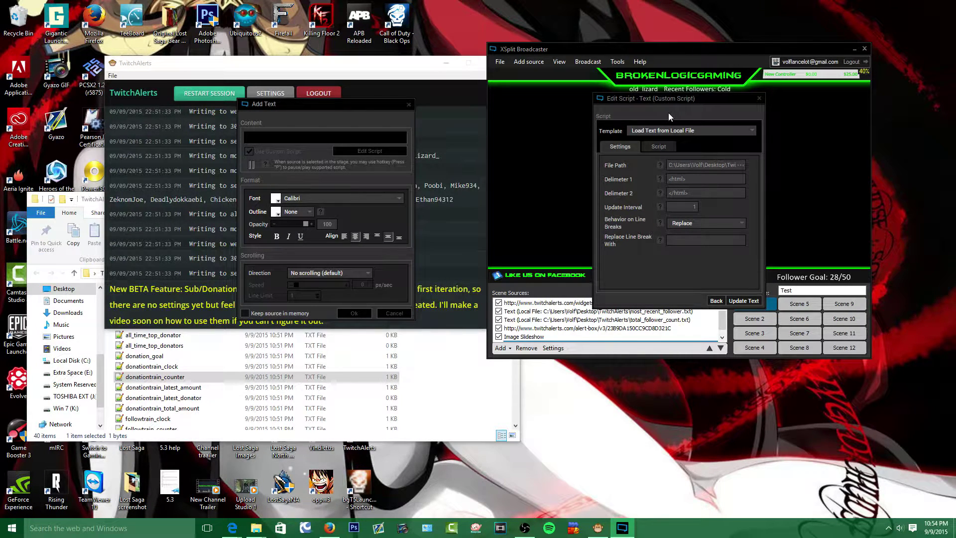
drag(659, 103, 395, 90)
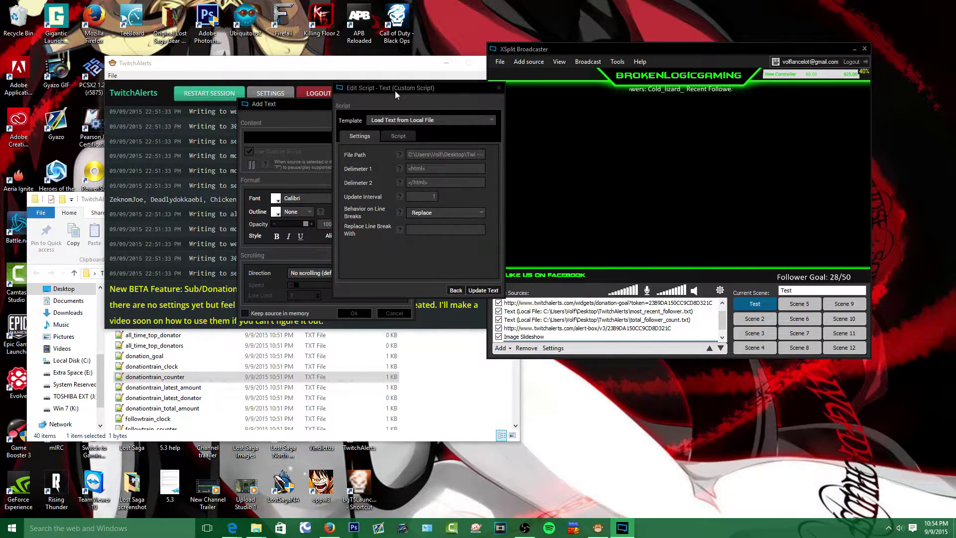
click(483, 290)
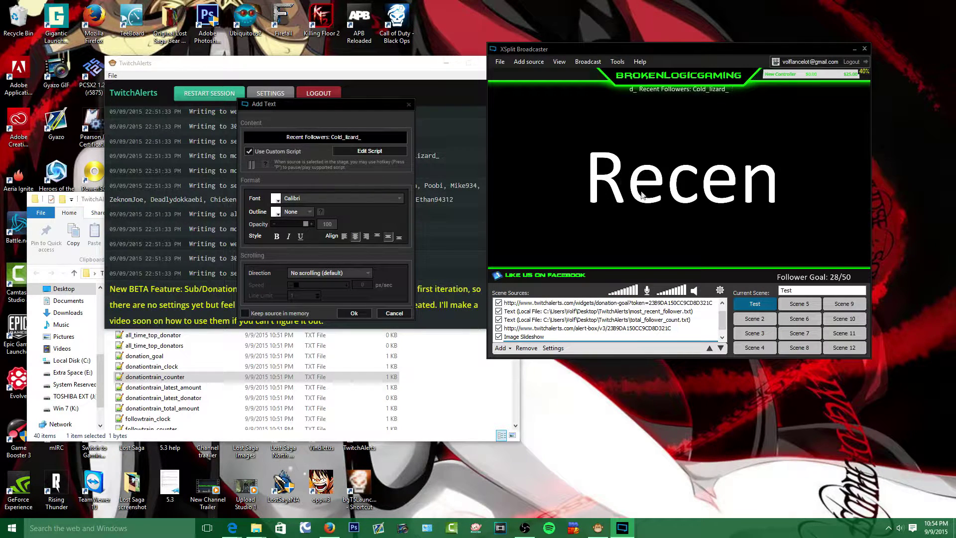
click(354, 314)
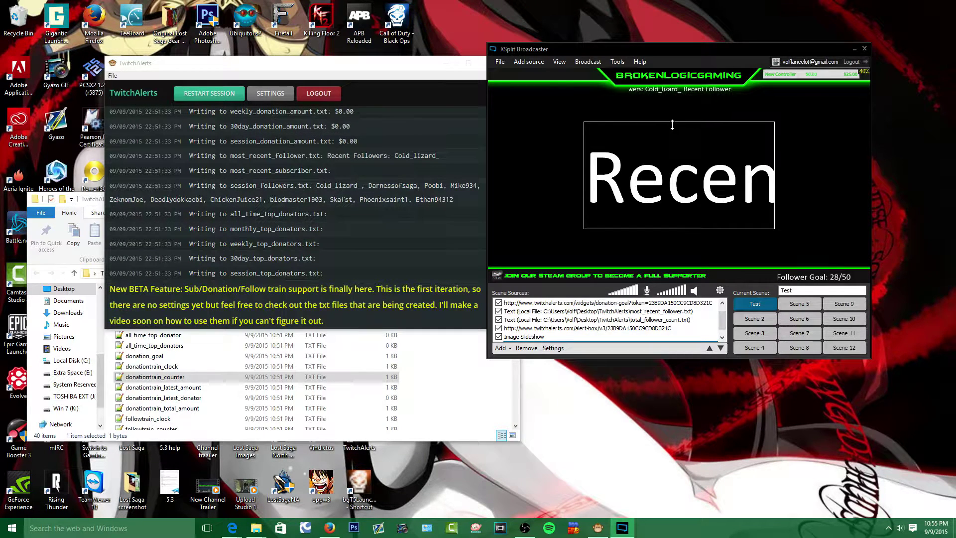
drag(672, 124, 686, 215)
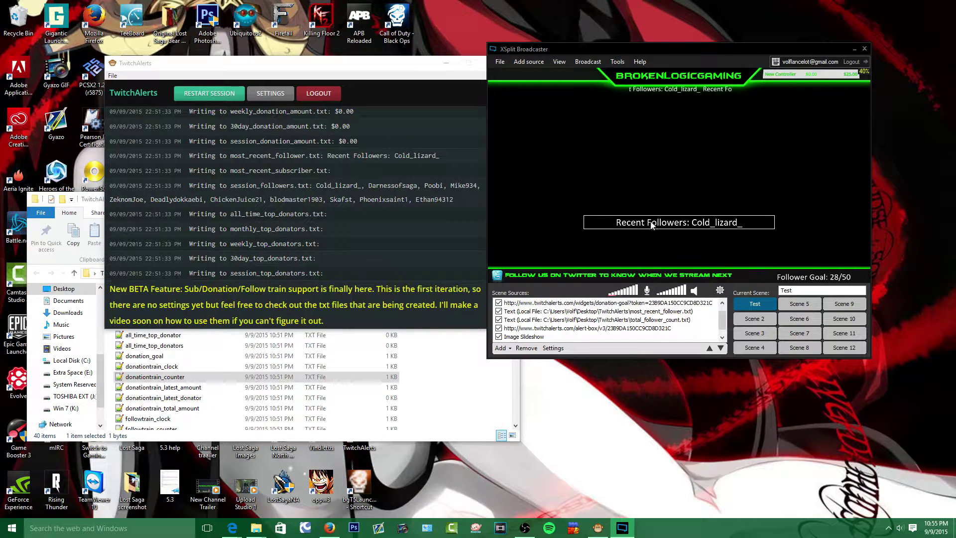
click(518, 242)
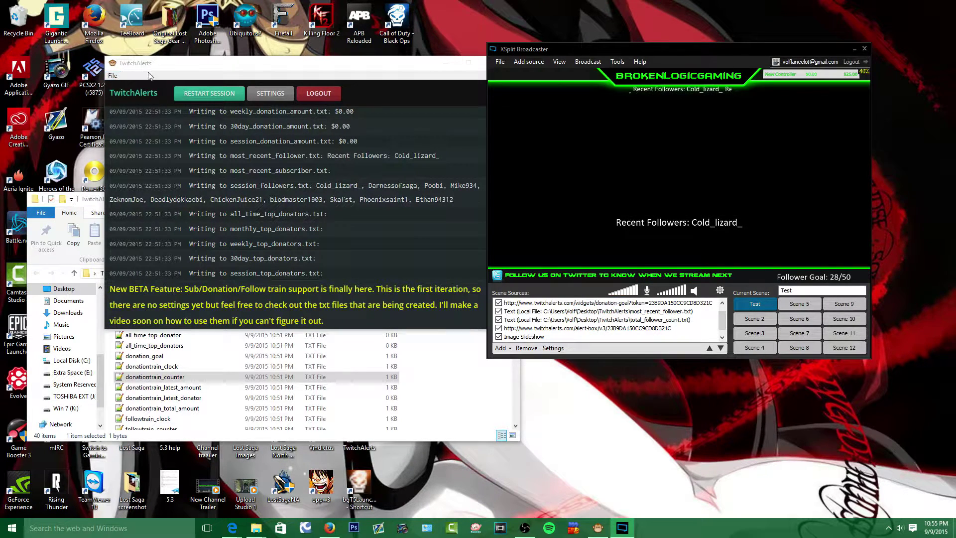
Open the Recent Followers text properties and view the scrolling directions without changing them
drag(526, 47, 244, 61)
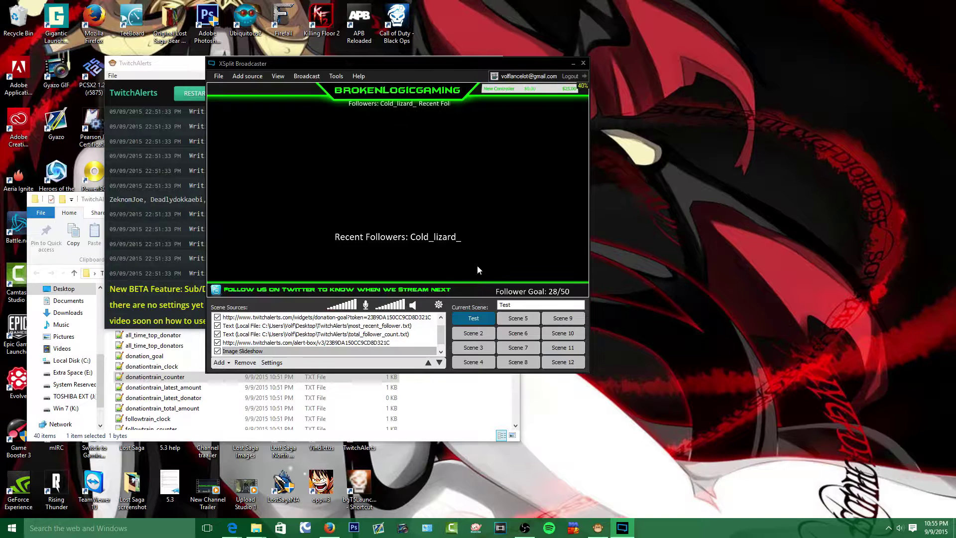
click(421, 241)
right_click(421, 240)
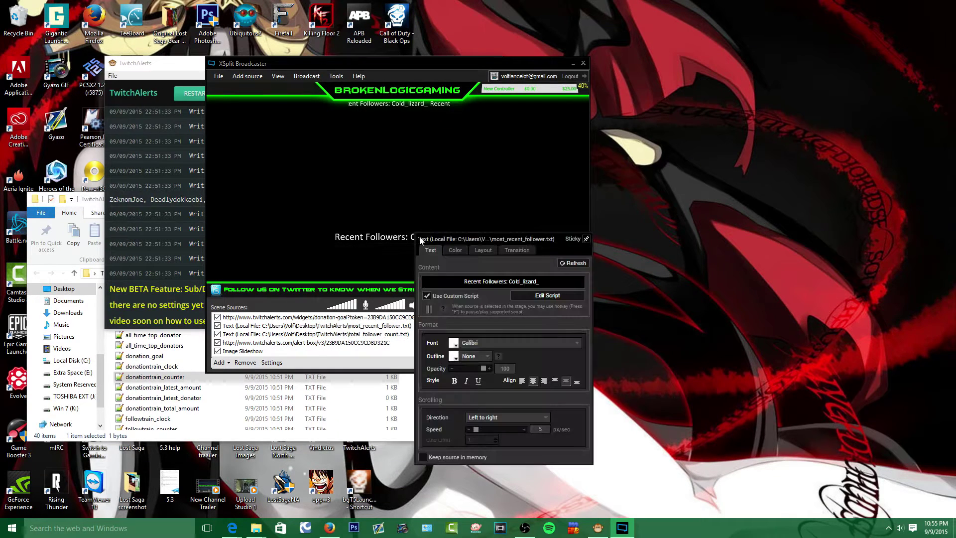
click(537, 416)
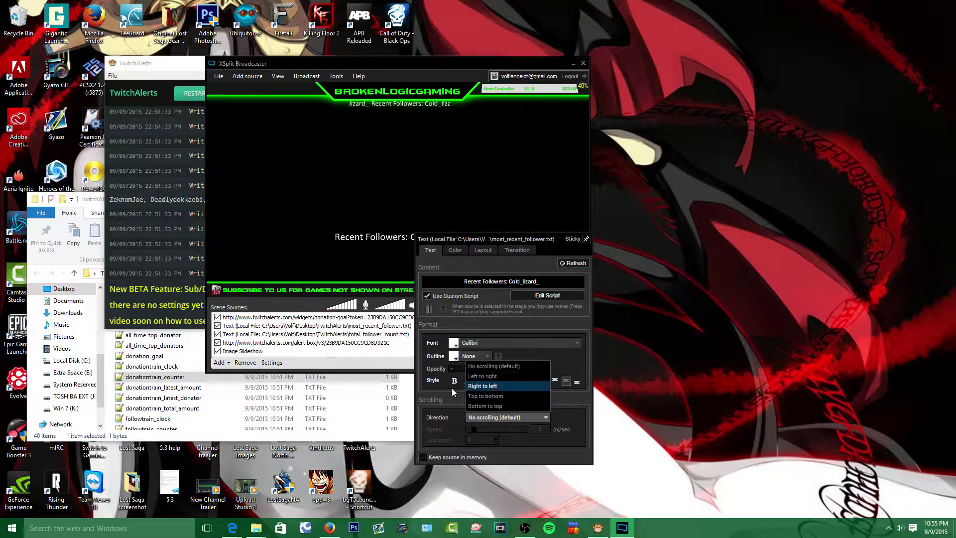
click(452, 387)
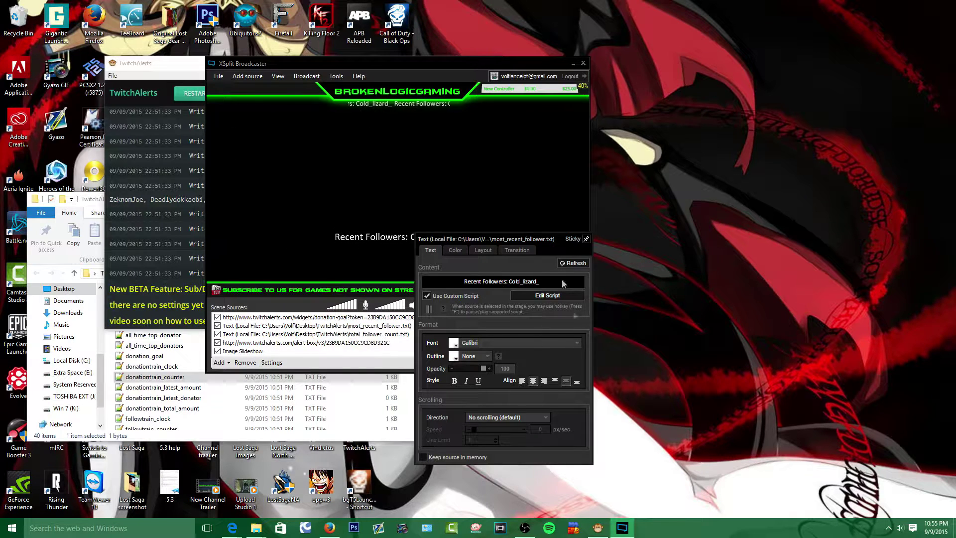
click(636, 339)
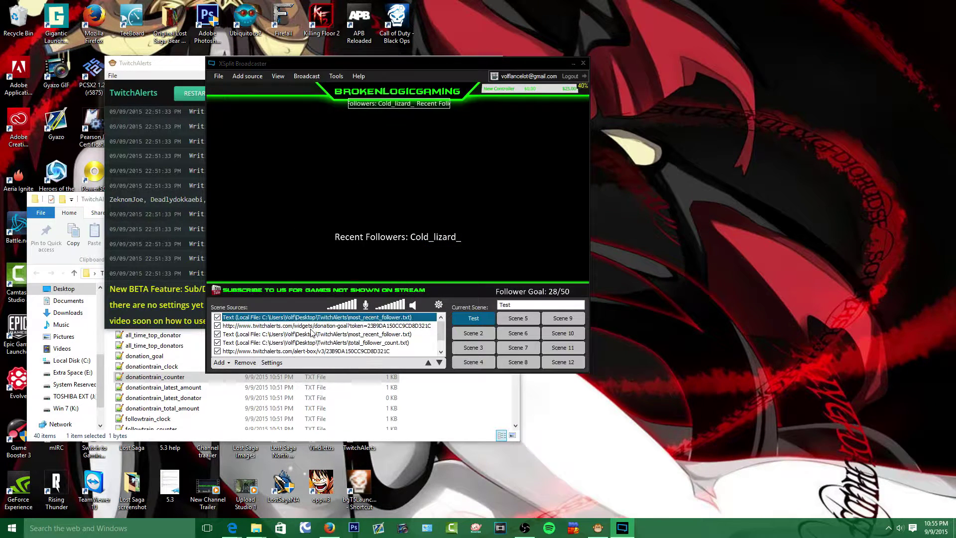
Set the text source's scrolling direction to Left to right
right_click(332, 317)
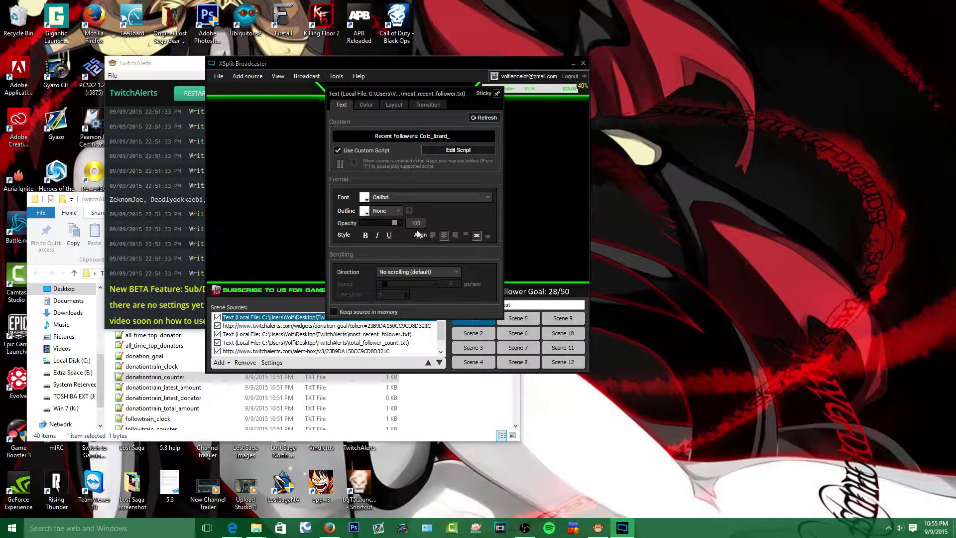
drag(411, 94, 605, 84)
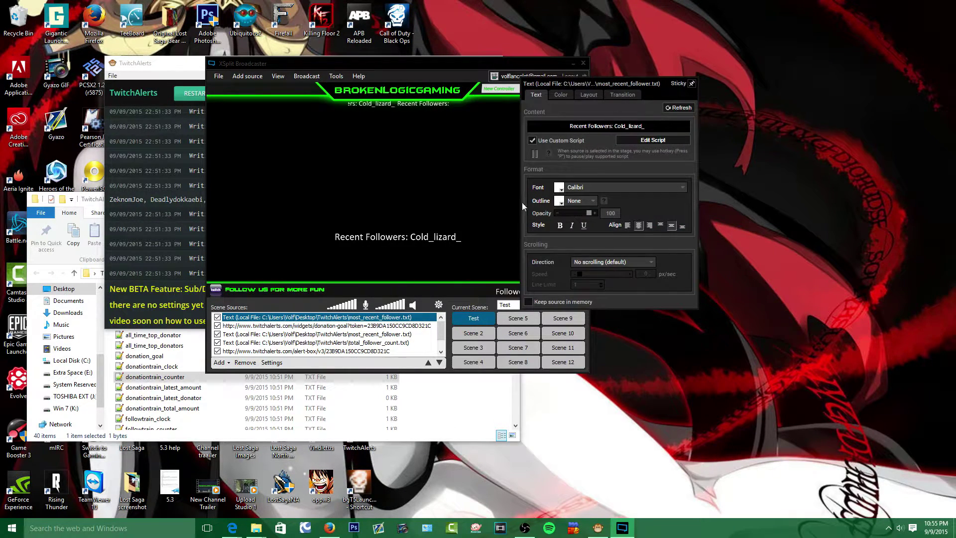
click(605, 264)
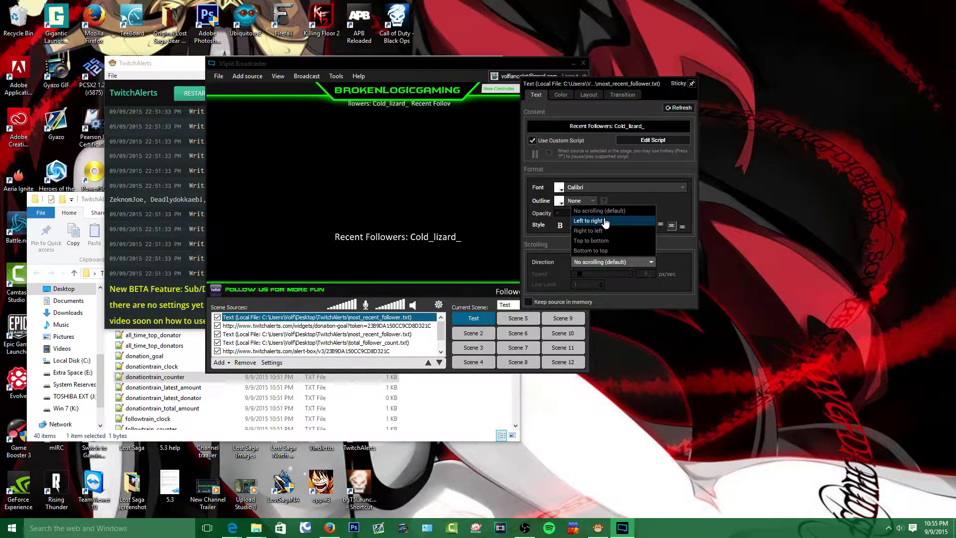
click(605, 221)
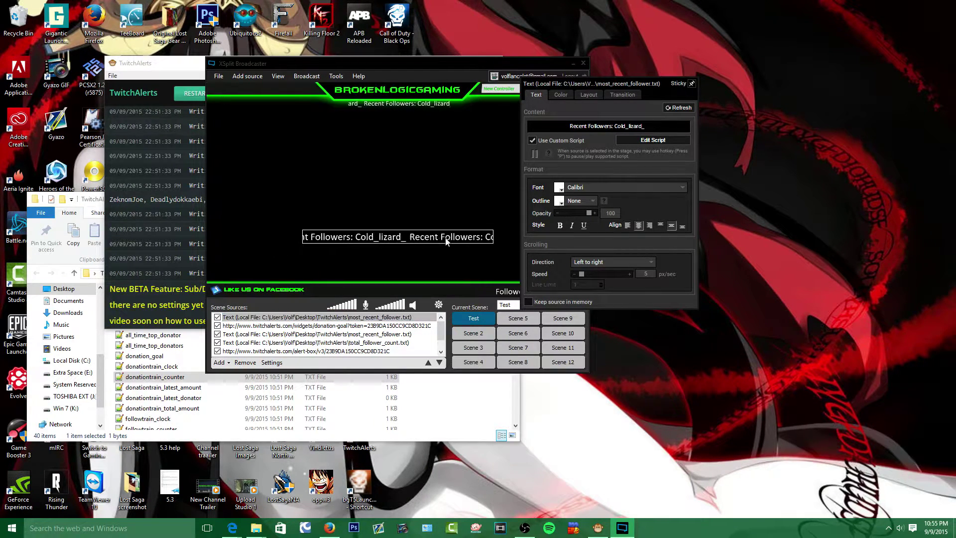
Narrow the follower text box from its right edge and left-align its text
click(486, 236)
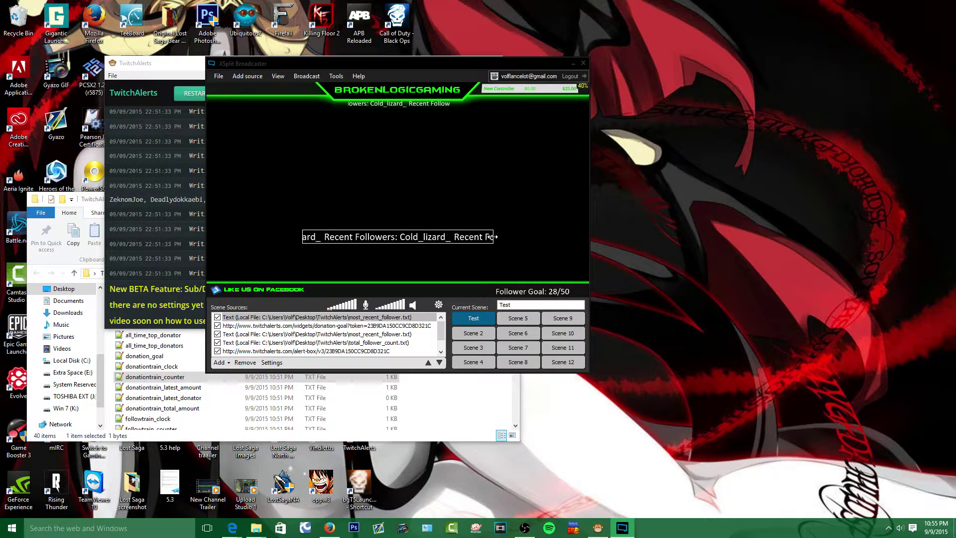
drag(493, 236, 436, 241)
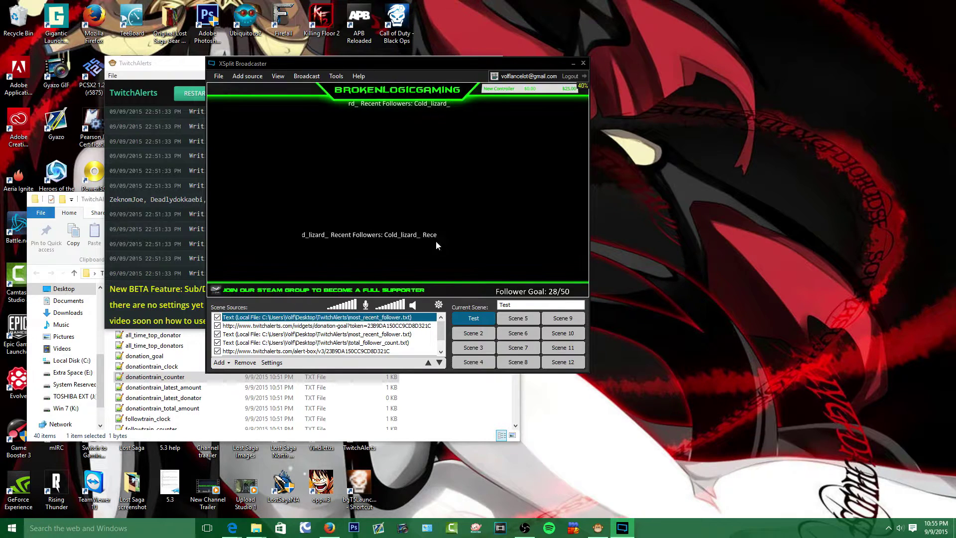
right_click(379, 238)
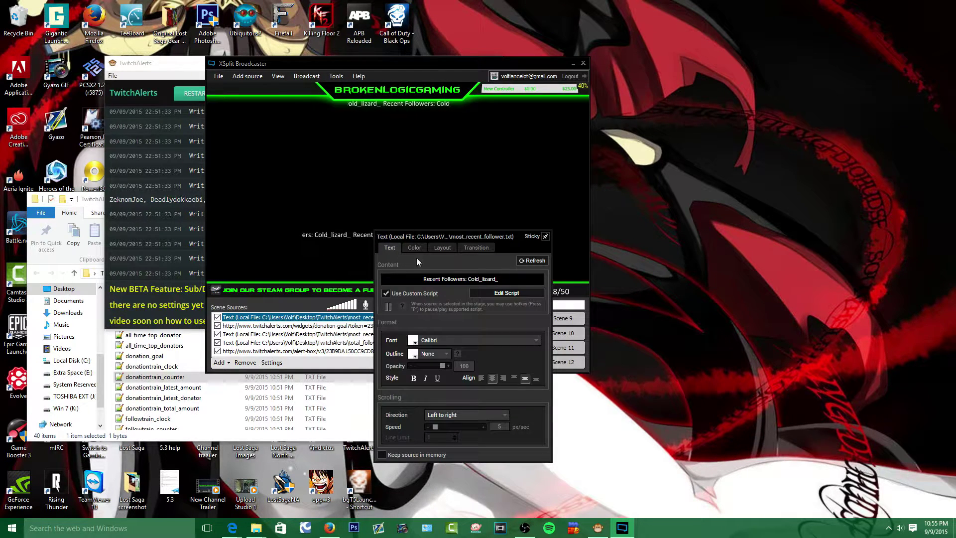
click(481, 378)
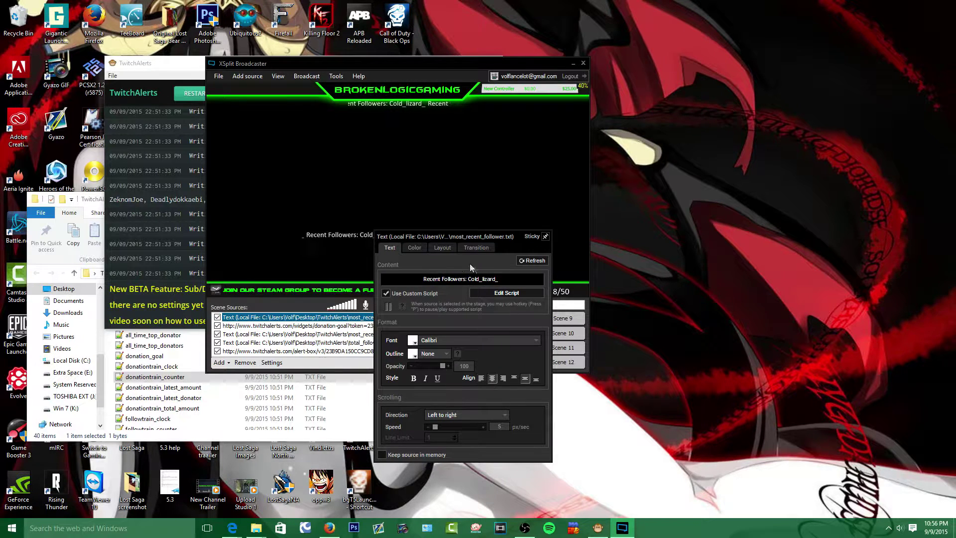
Review the Color, Layout and Transition settings, then close the text properties
click(414, 248)
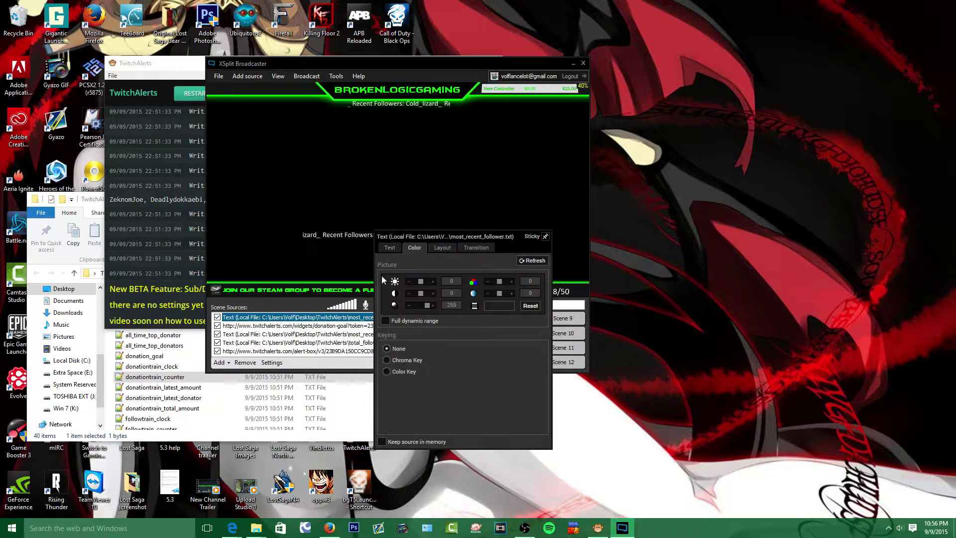
click(445, 247)
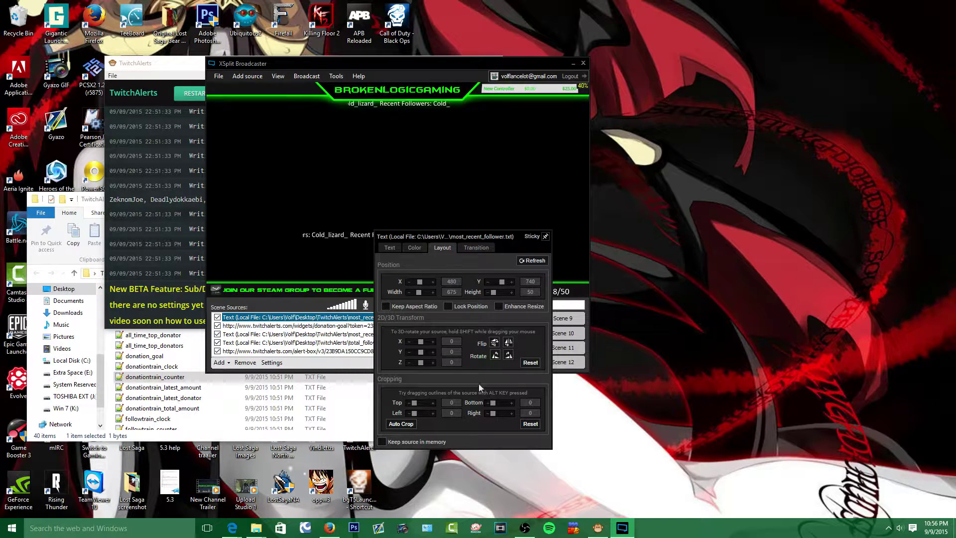
click(476, 248)
click(391, 251)
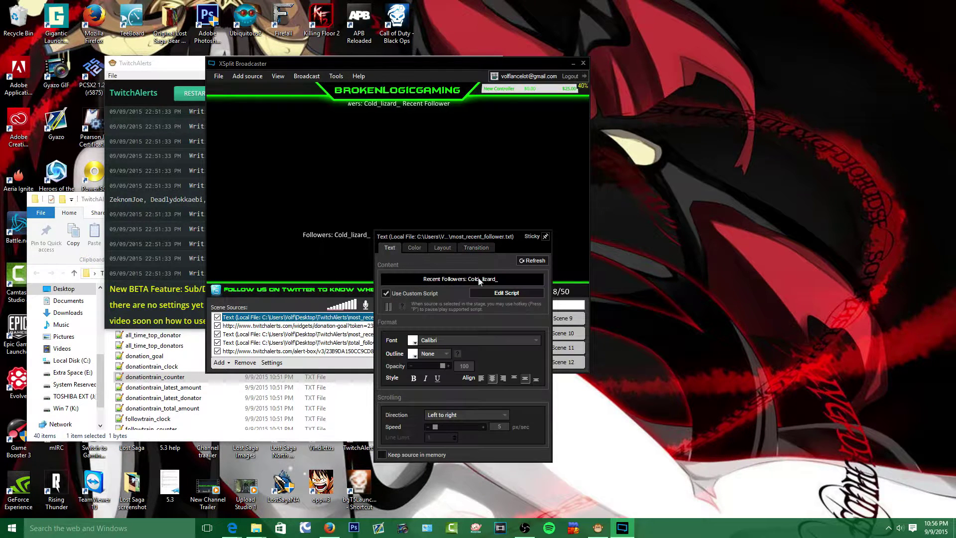
click(294, 301)
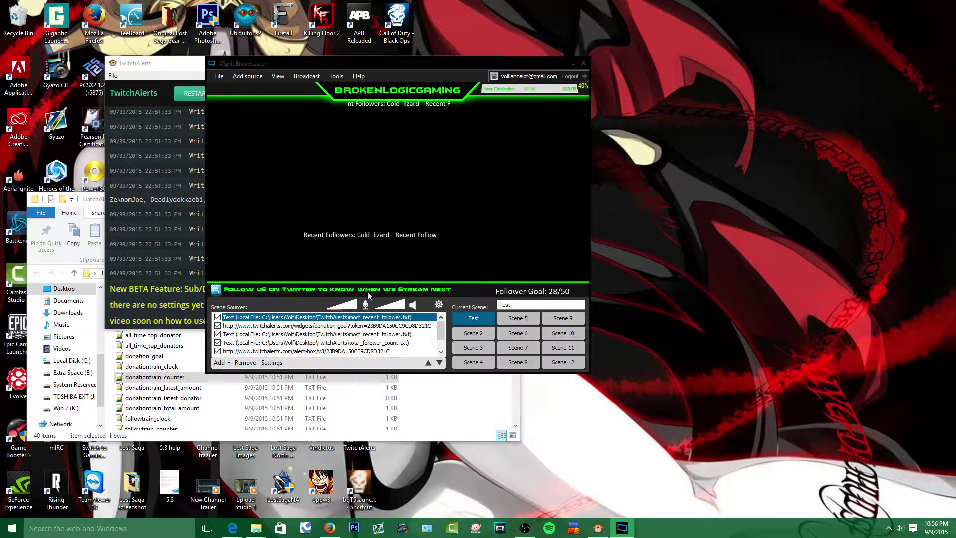